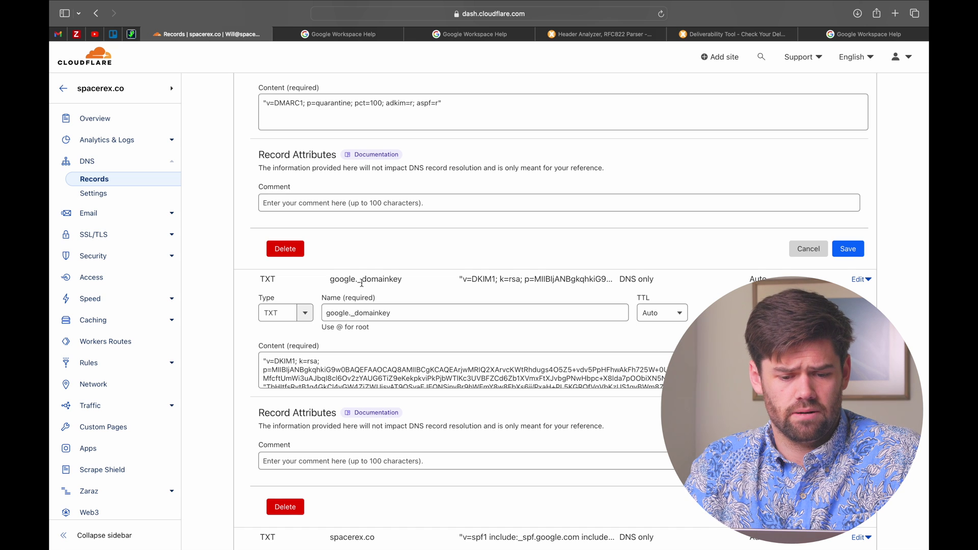
Review the spacerex.co SPF record's includes: _spf.google.com, the Amazon SES includes and ~all
{"action": "scroll", "coordinate": [362, 283], "scroll_direction": "down", "scroll_amount": 4}
{"action": "scroll", "coordinate": [339, 355], "scroll_direction": "down", "scroll_amount": 2}
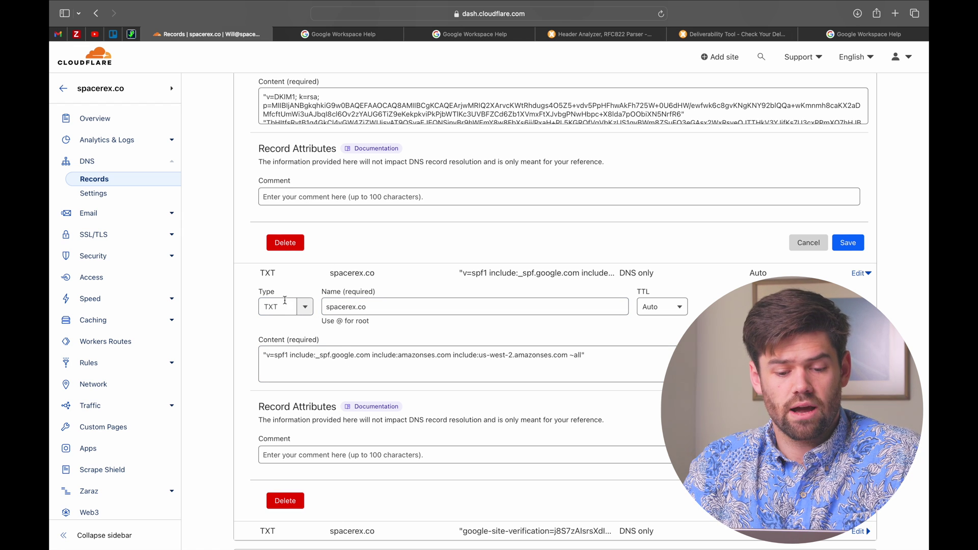
{"action": "left_click", "coordinate": [289, 356]}
{"action": "key", "text": "super+shift+Right"}
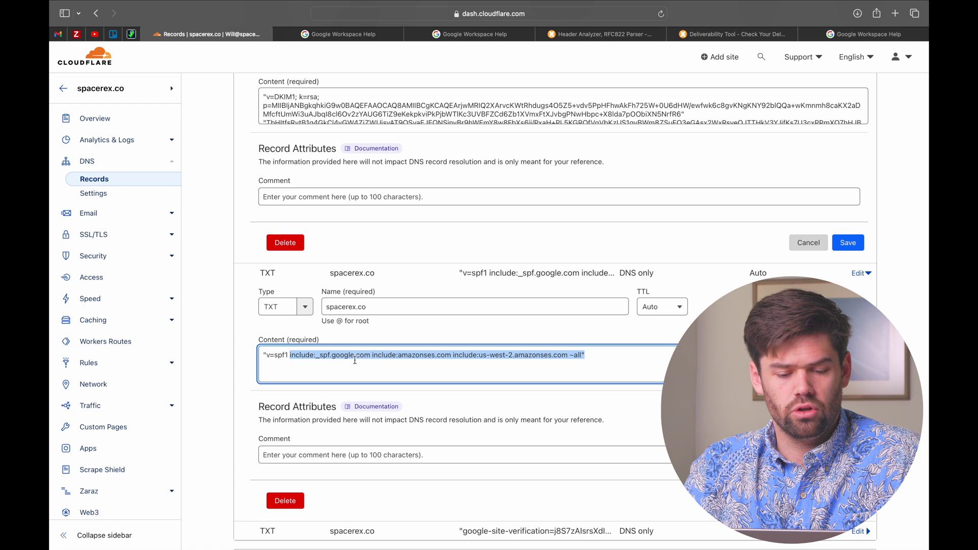
{"action": "left_click_drag", "start_coordinate": [372, 357], "coordinate": [318, 356]}
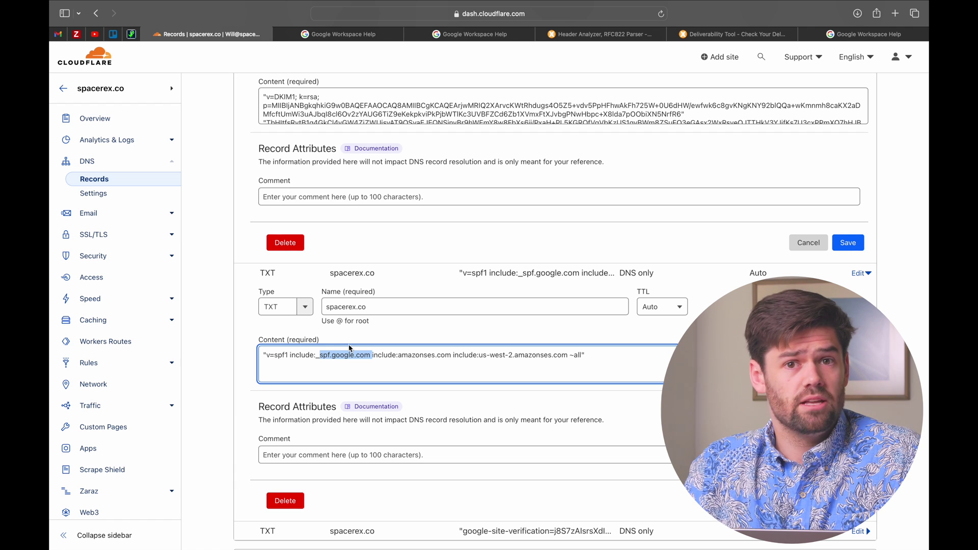
{"action": "left_click_drag", "start_coordinate": [371, 356], "coordinate": [568, 357]}
{"action": "left_click", "coordinate": [567, 357]}
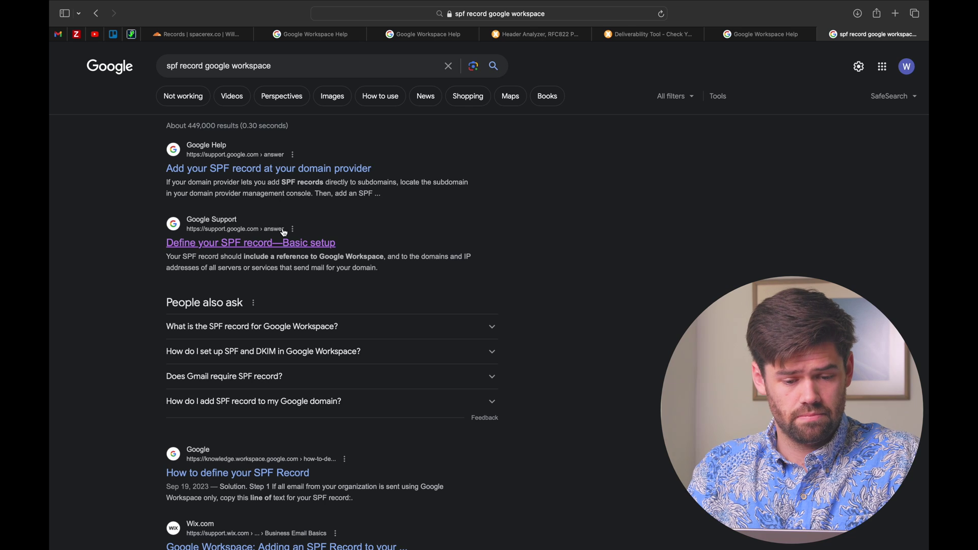
{"action": "left_click", "coordinate": [285, 244]}
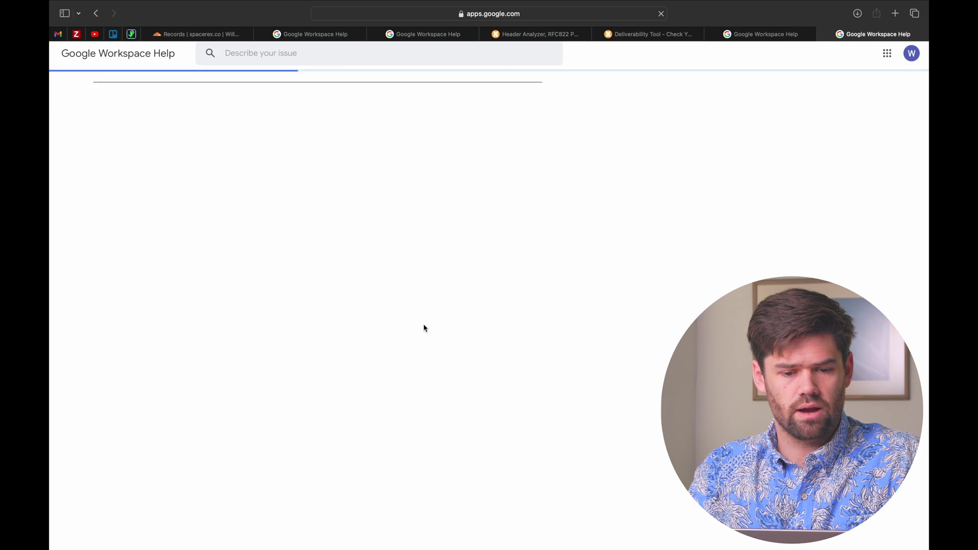
{"action": "scroll", "coordinate": [424, 329], "scroll_direction": "down", "scroll_amount": 6}
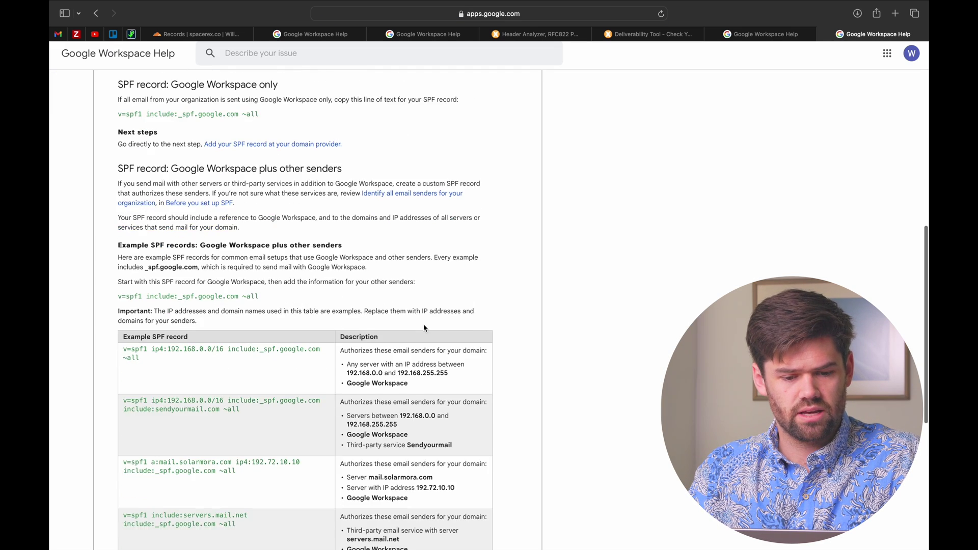
{"action": "scroll", "coordinate": [215, 214], "scroll_direction": "up", "scroll_amount": 1}
{"action": "left_click_drag", "start_coordinate": [265, 219], "coordinate": [113, 215]}
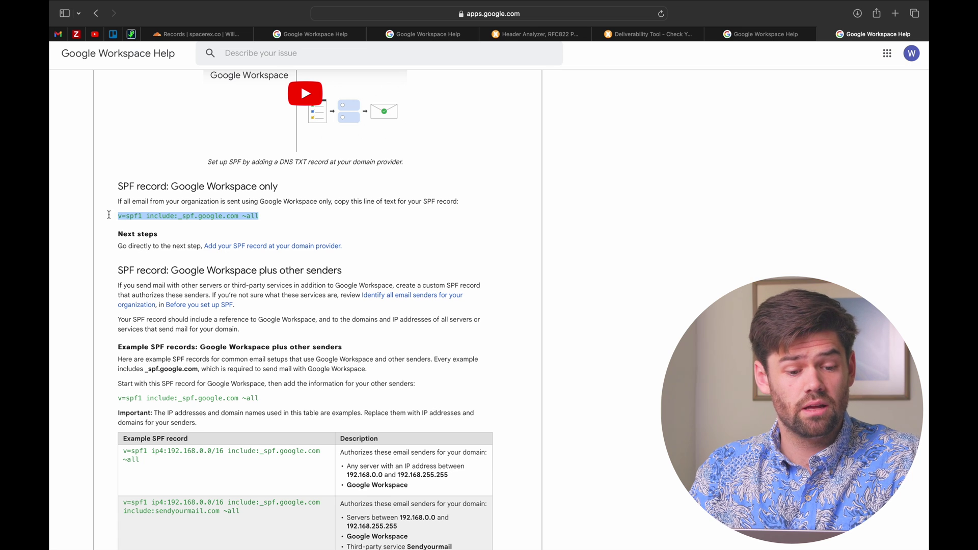
{"action": "left_click", "coordinate": [133, 217]}
{"action": "left_click_drag", "start_coordinate": [119, 219], "coordinate": [258, 218]}
{"action": "left_click", "coordinate": [206, 219]}
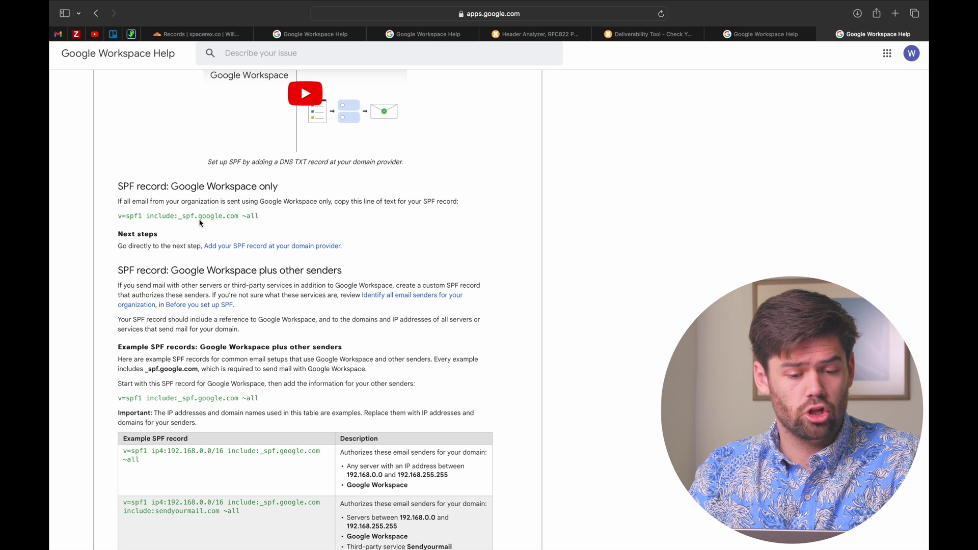
{"action": "left_click_drag", "start_coordinate": [178, 216], "coordinate": [197, 216]}
{"action": "left_click", "coordinate": [232, 217]}
{"action": "left_click_drag", "start_coordinate": [242, 217], "coordinate": [271, 220]}
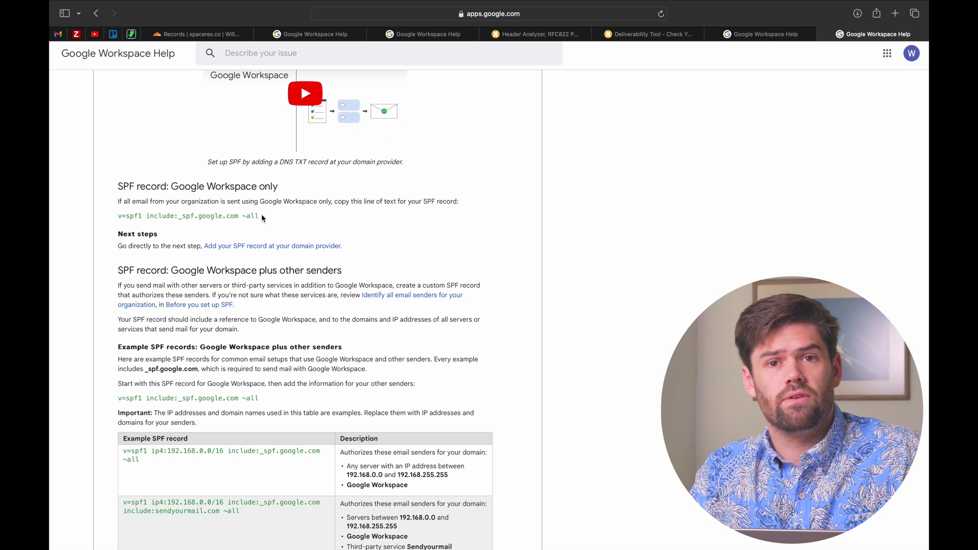
{"action": "key", "text": "super+bracketleft"}
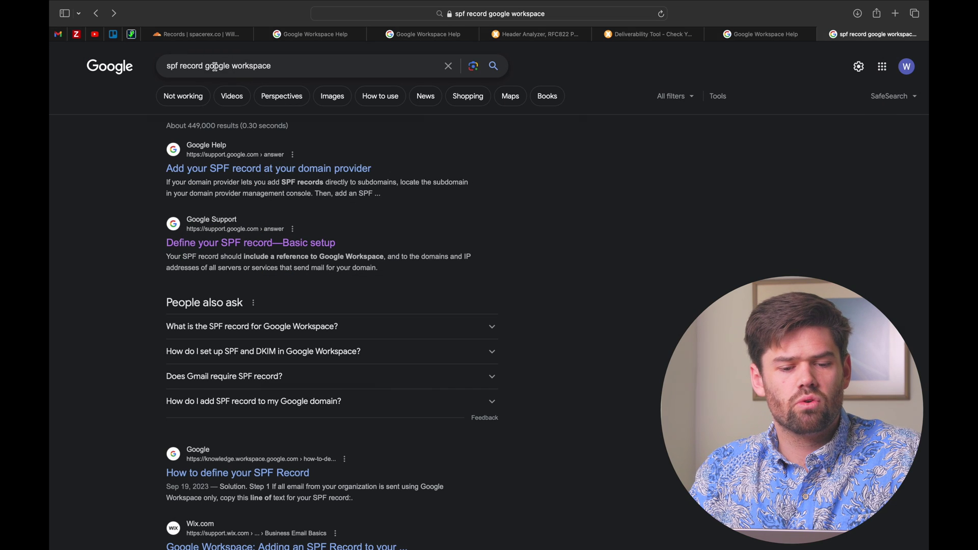
Search 'spf record ms365' and open Microsoft Learn's Set up SPF article
{"action": "left_click_drag", "start_coordinate": [214, 66], "coordinate": [336, 67]}
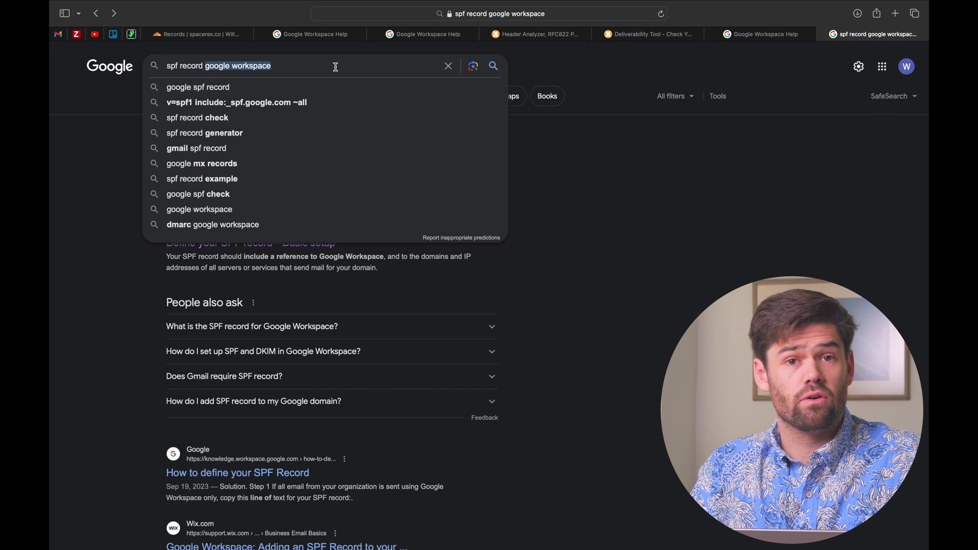
{"action": "type", "text": "ms365"}
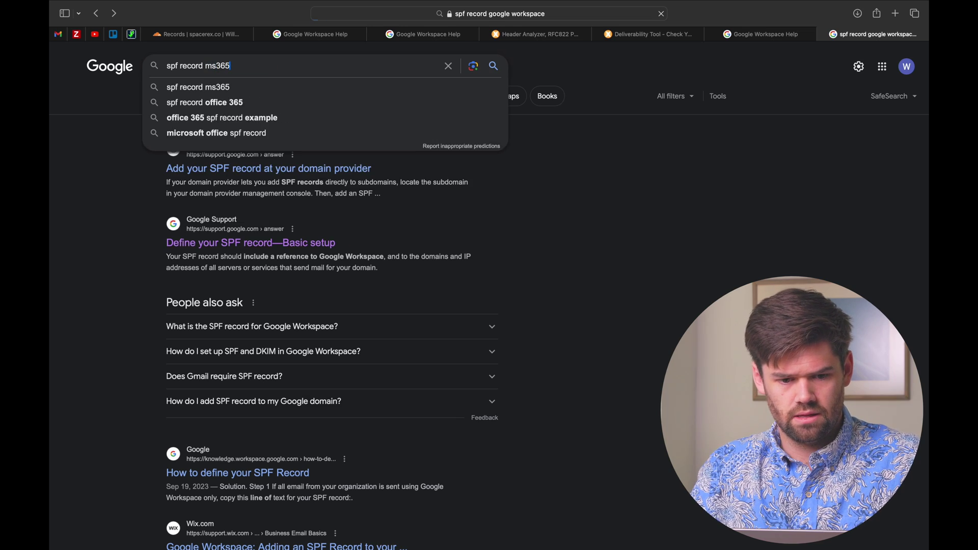
{"action": "key", "text": "Return"}
{"action": "left_click", "coordinate": [306, 168]}
{"action": "scroll", "coordinate": [362, 304], "scroll_direction": "down", "scroll_amount": 20}
{"action": "scroll", "coordinate": [362, 305], "scroll_direction": "down", "scroll_amount": 3}
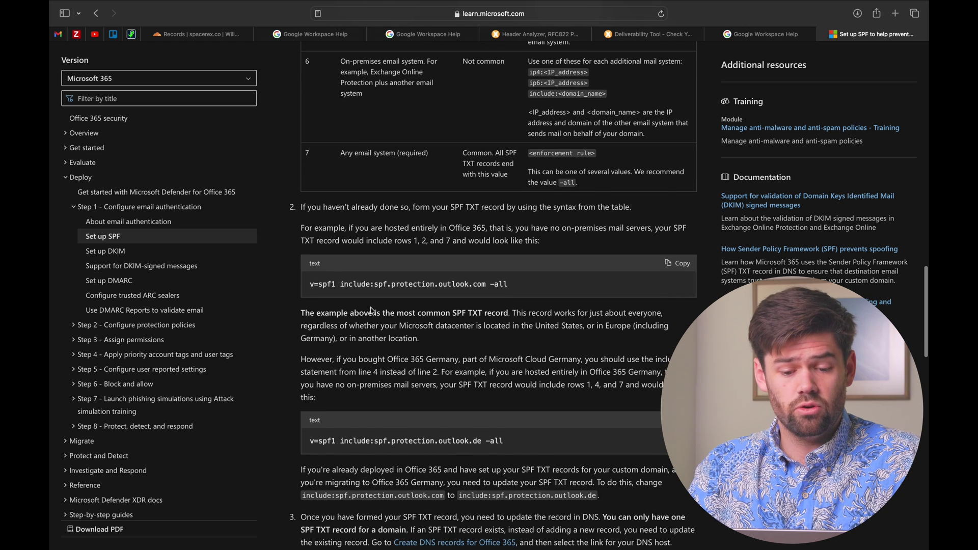
Examine the example record v=spf1 include:spf.protection.outlook.com -all, noting its -all ending
{"action": "left_click_drag", "start_coordinate": [339, 284], "coordinate": [504, 283]}
{"action": "left_click", "coordinate": [504, 283]}
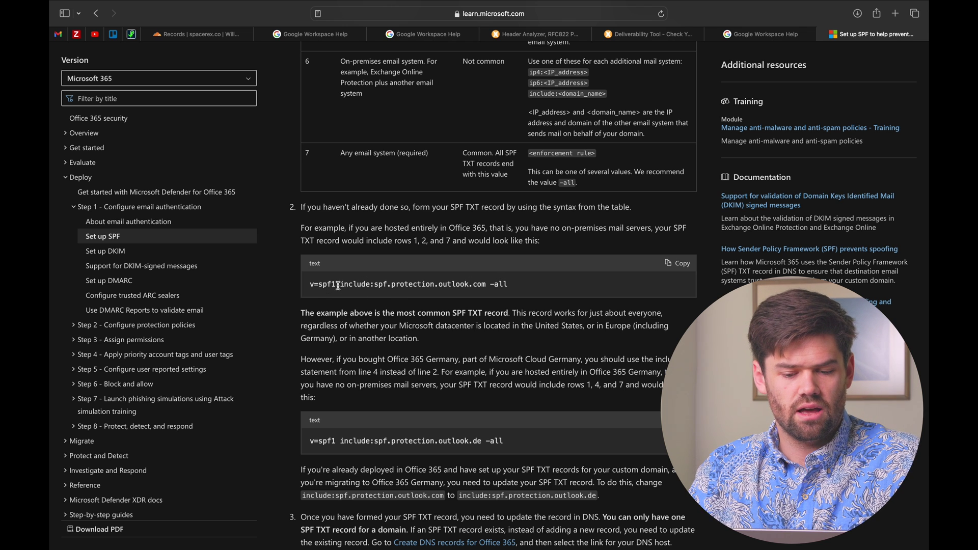
{"action": "left_click_drag", "start_coordinate": [485, 284], "coordinate": [309, 284]}
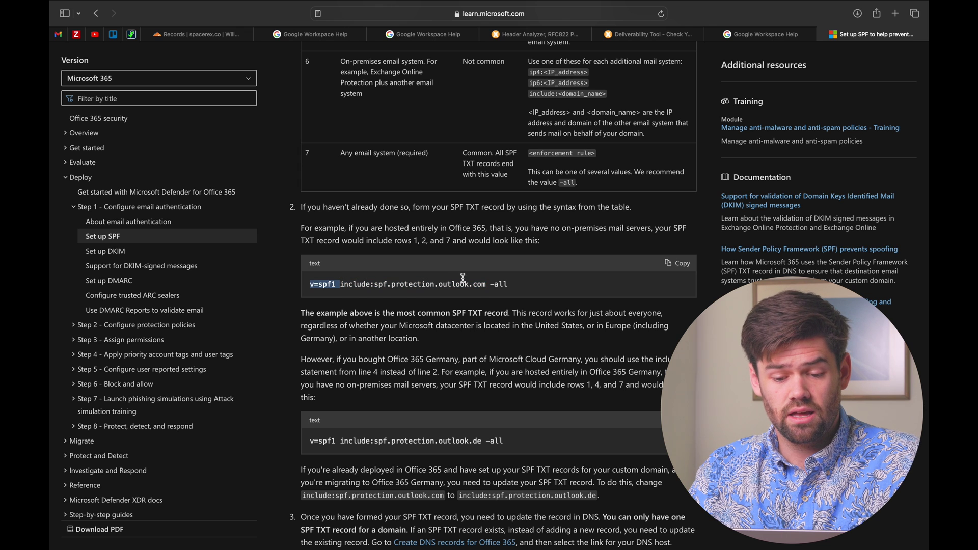
{"action": "left_click", "coordinate": [498, 283]}
{"action": "left_click_drag", "start_coordinate": [484, 283], "coordinate": [518, 284]}
{"action": "left_click", "coordinate": [520, 286]}
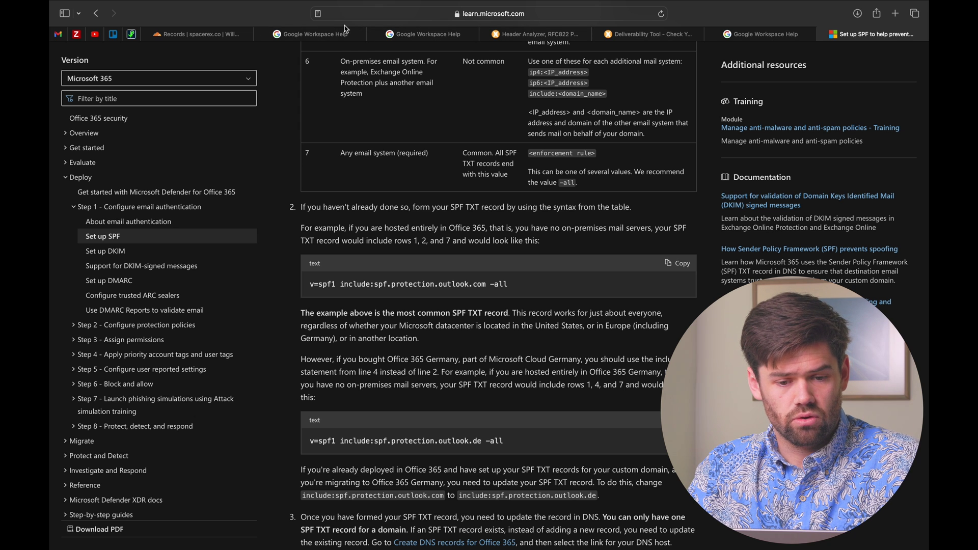
Compare Google Workspace Help's SPF examples combining ip4 ranges with _spf.google.com, then return to Cloudflare
{"action": "left_click", "coordinate": [342, 35]}
{"action": "scroll", "coordinate": [381, 251], "scroll_direction": "down", "scroll_amount": 1}
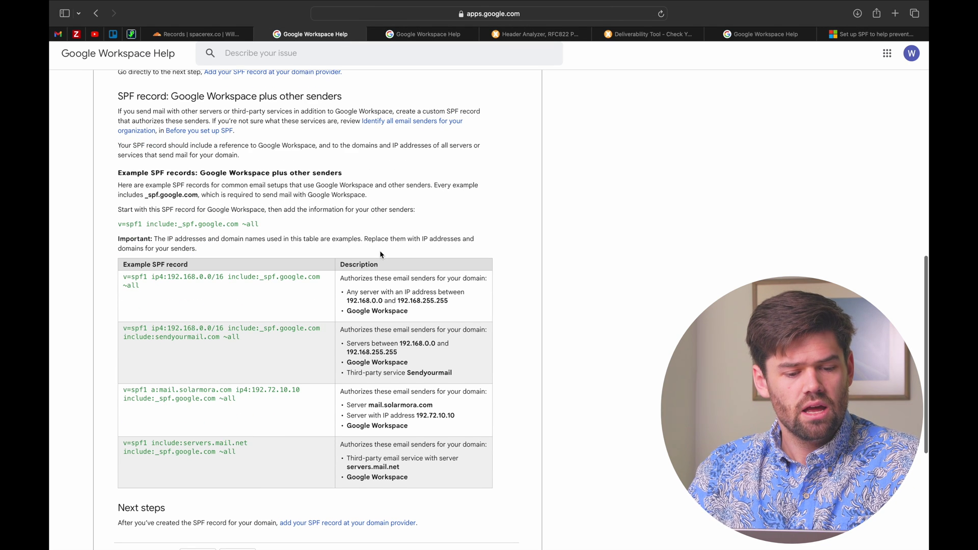
{"action": "left_click_drag", "start_coordinate": [151, 277], "coordinate": [224, 276]}
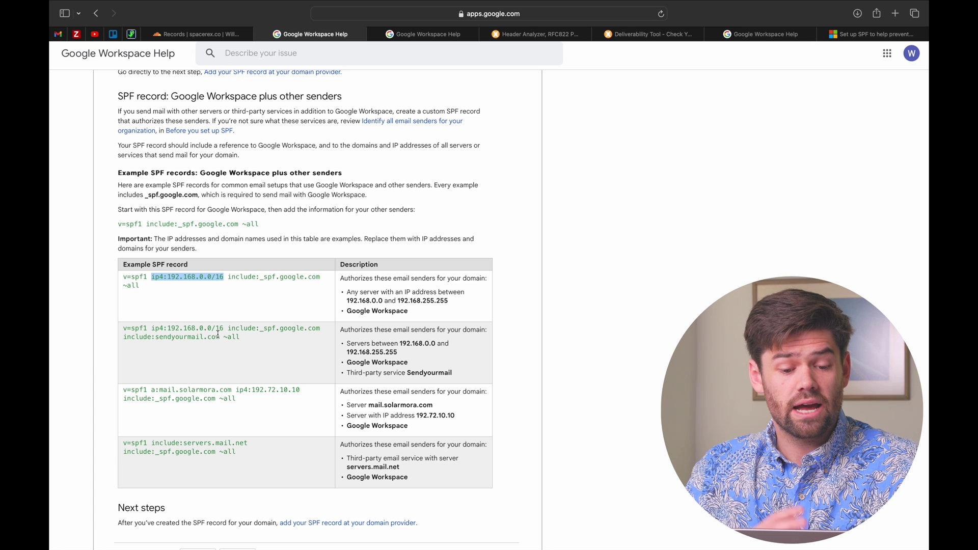
{"action": "left_click", "coordinate": [171, 293]}
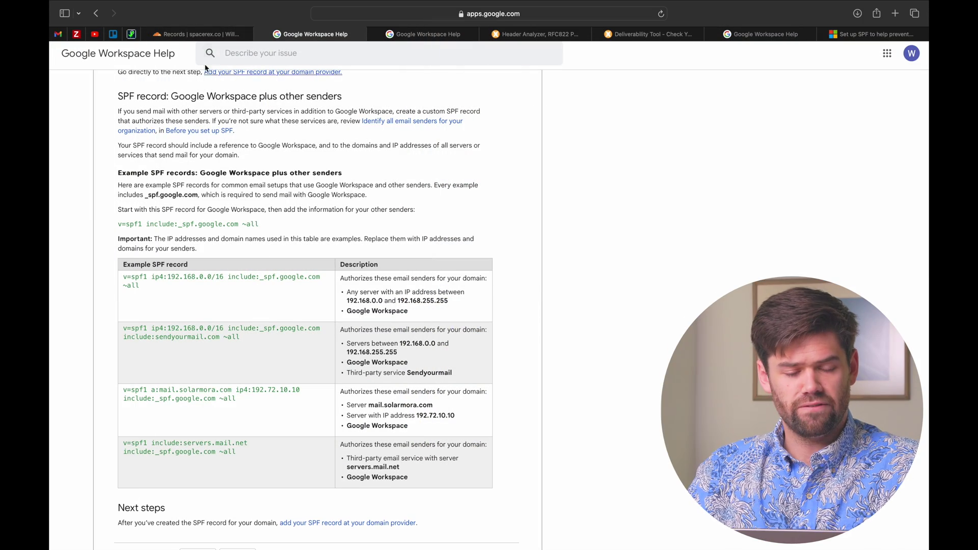
{"action": "left_click", "coordinate": [199, 36]}
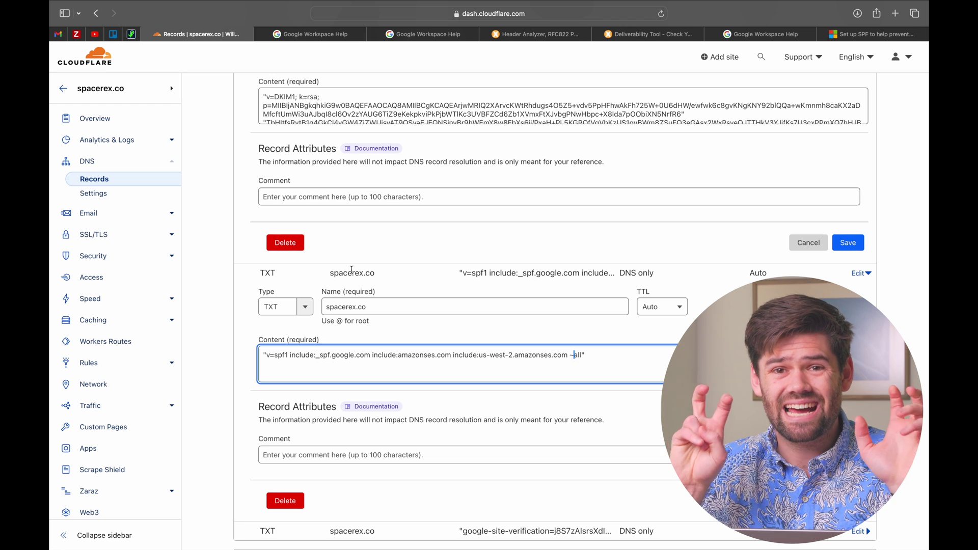
Try @ as the SPF record name, revert it to spacerex.co, then view the MxToolbox header analysis
{"action": "left_click", "coordinate": [379, 313]}
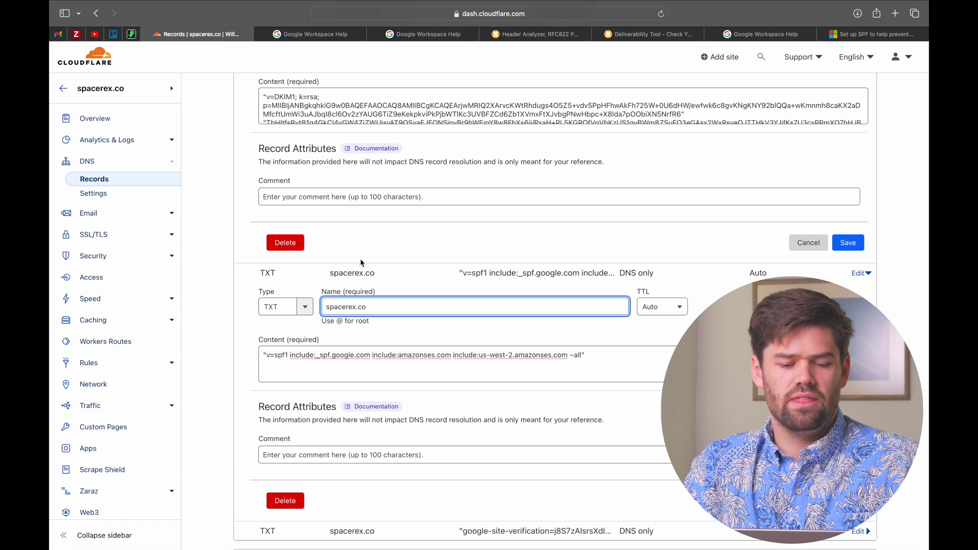
{"action": "left_click_drag", "start_coordinate": [371, 309], "coordinate": [279, 304]}
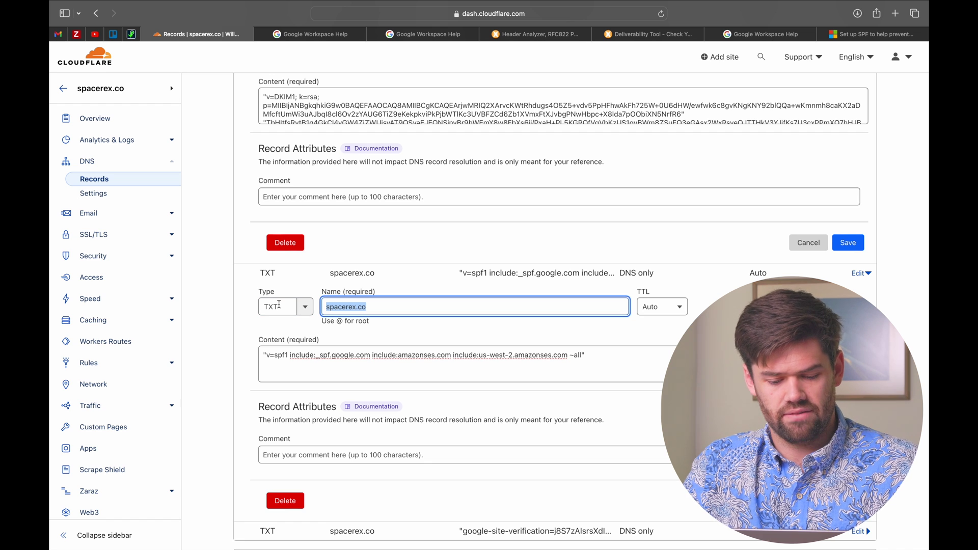
{"action": "type", "text": "@"}
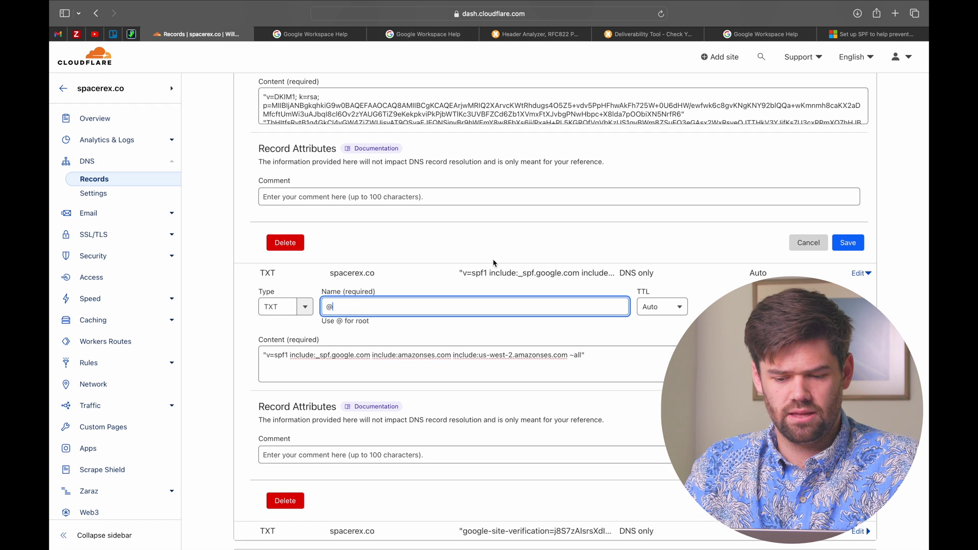
{"action": "scroll", "coordinate": [379, 282], "scroll_direction": "down", "scroll_amount": 1}
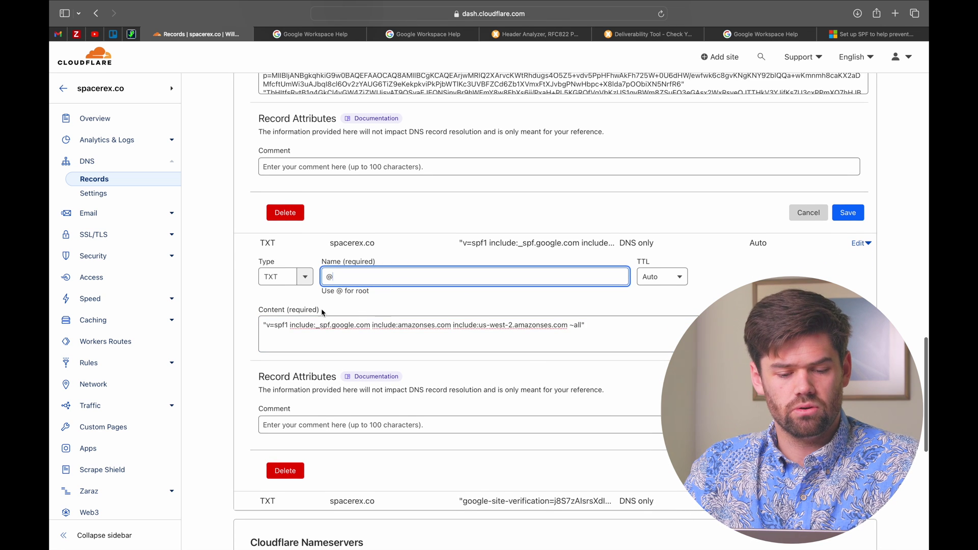
{"action": "left_click", "coordinate": [262, 325]}
{"action": "key", "text": "super+a"}
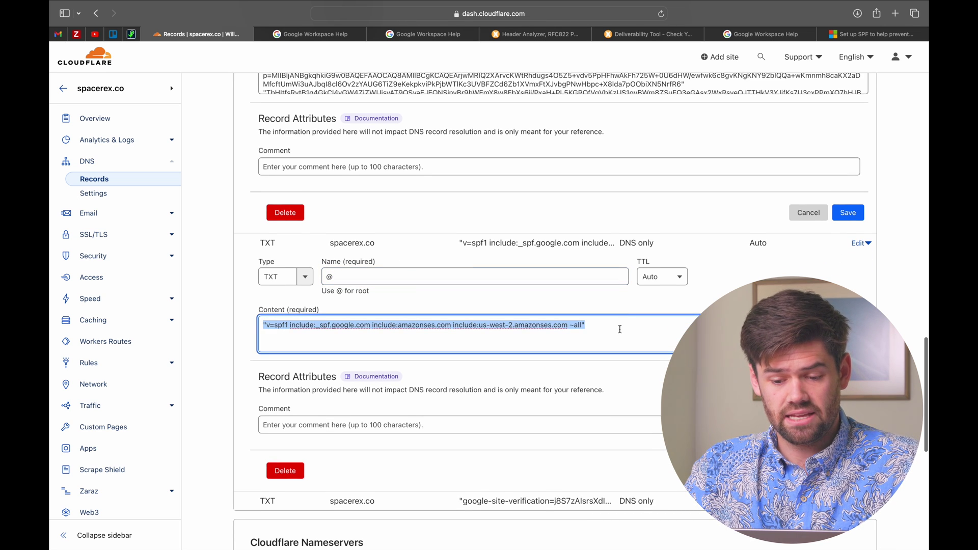
{"action": "left_click", "coordinate": [619, 328]}
{"action": "key", "text": "shift+Tab"}
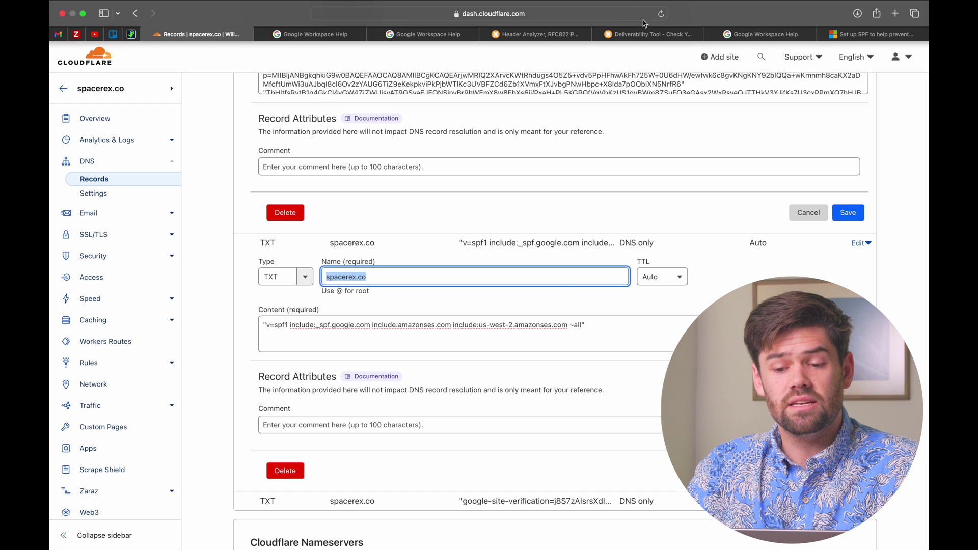
{"action": "left_click", "coordinate": [535, 35]}
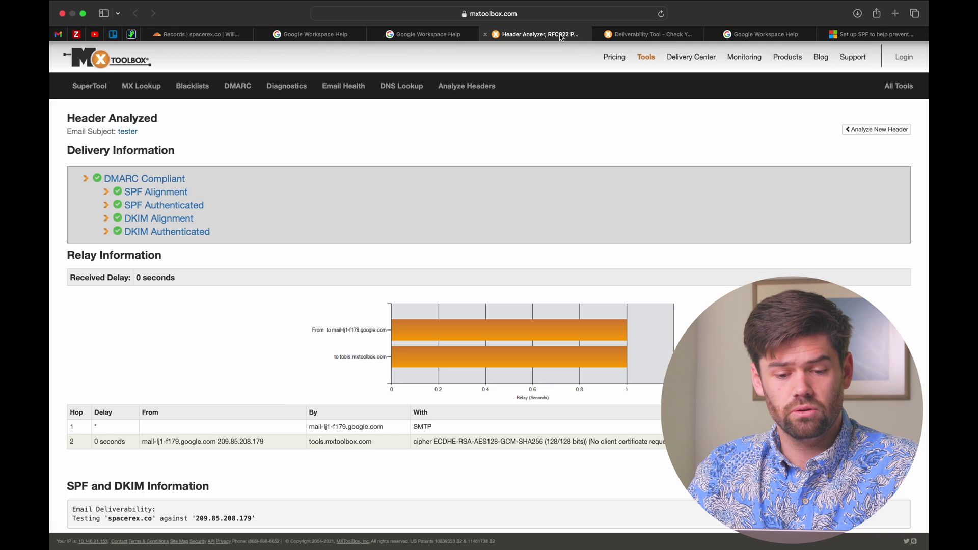
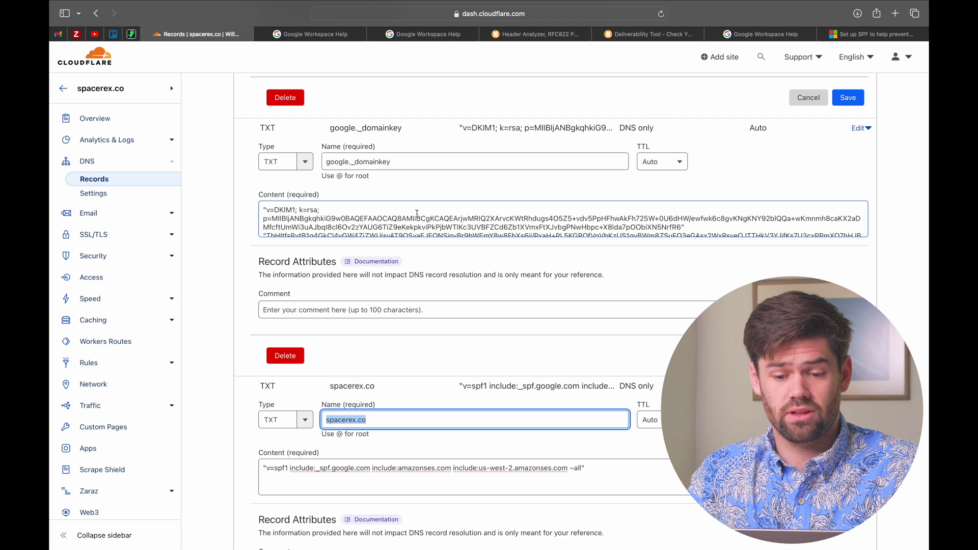
{"action": "scroll", "coordinate": [416, 214], "scroll_direction": "up", "scroll_amount": 2}
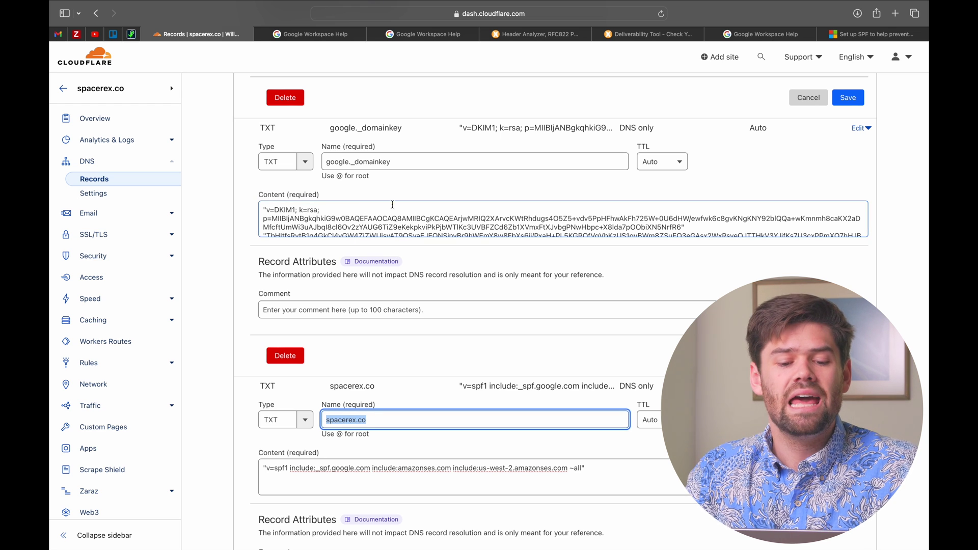
{"action": "scroll", "coordinate": [321, 253], "scroll_direction": "down", "scroll_amount": 1}
{"action": "scroll", "coordinate": [324, 219], "scroll_direction": "down", "scroll_amount": 3}
{"action": "scroll", "coordinate": [324, 214], "scroll_direction": "up", "scroll_amount": 4}
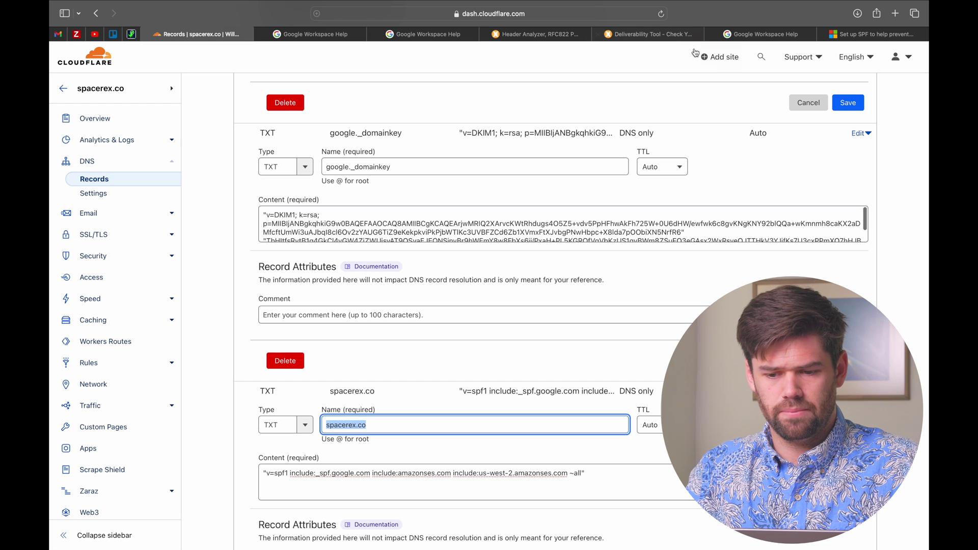
{"action": "left_click", "coordinate": [782, 41]}
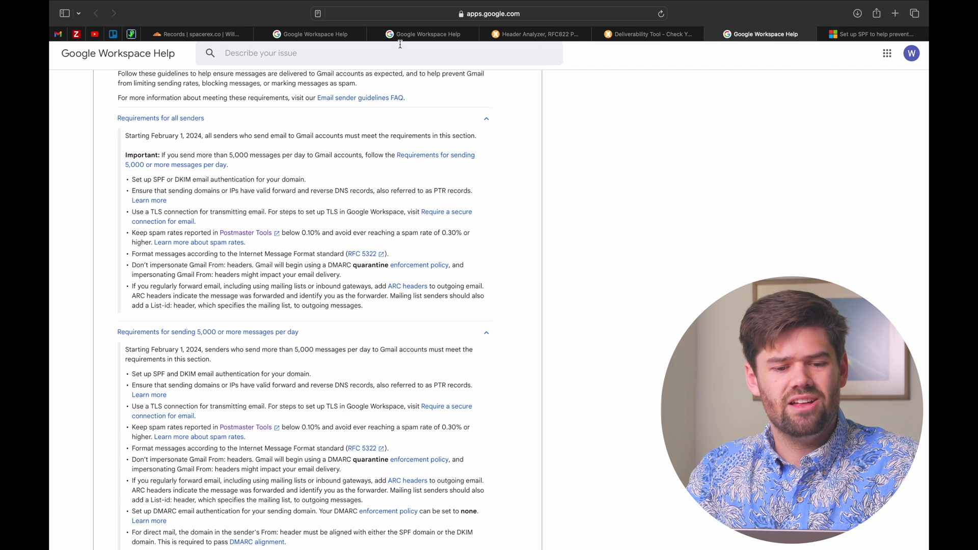
{"action": "left_click", "coordinate": [196, 34]}
{"action": "scroll", "coordinate": [430, 279], "scroll_direction": "up", "scroll_amount": 1}
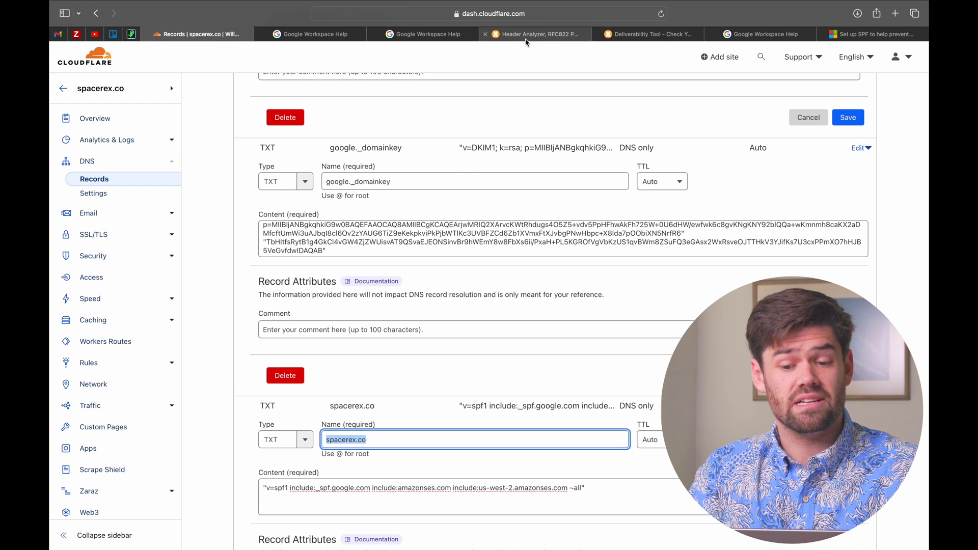
{"action": "left_click", "coordinate": [560, 39]}
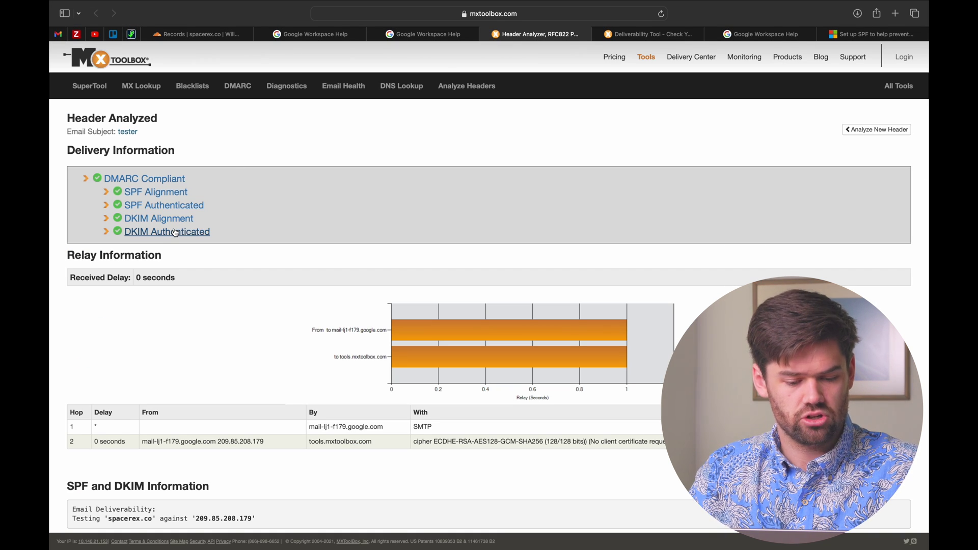
Review the MxToolbox header analysis, highlighting the SPF and DKIM pass results for DMARC compliance
{"action": "scroll", "coordinate": [175, 233], "scroll_direction": "down", "scroll_amount": 20}
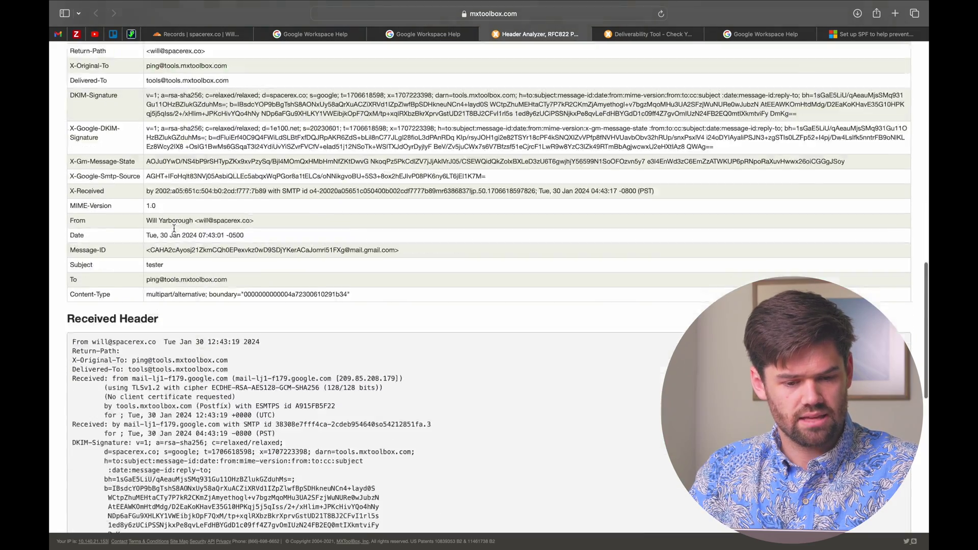
{"action": "scroll", "coordinate": [175, 228], "scroll_direction": "up", "scroll_amount": 8}
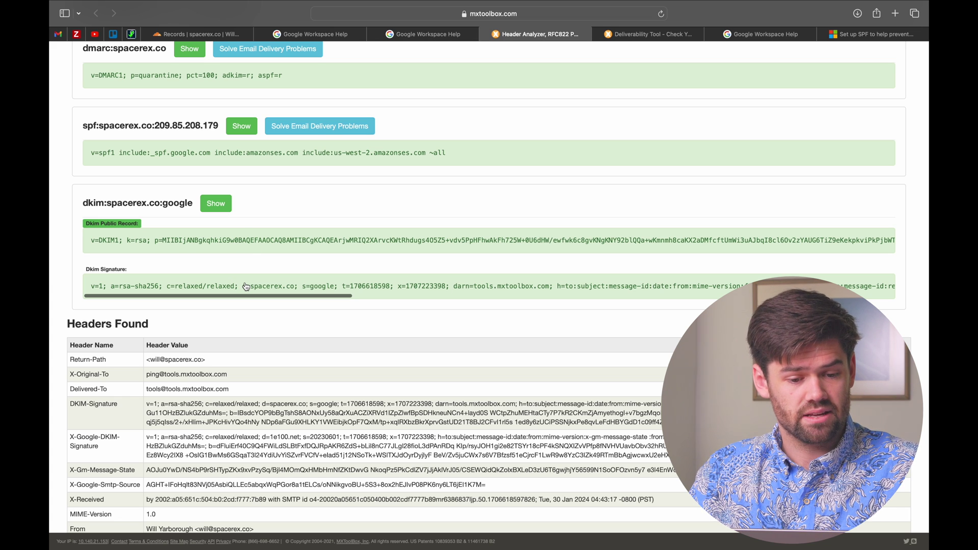
{"action": "scroll", "coordinate": [247, 287], "scroll_direction": "up", "scroll_amount": 1}
{"action": "scroll", "coordinate": [246, 287], "scroll_direction": "down", "scroll_amount": 2}
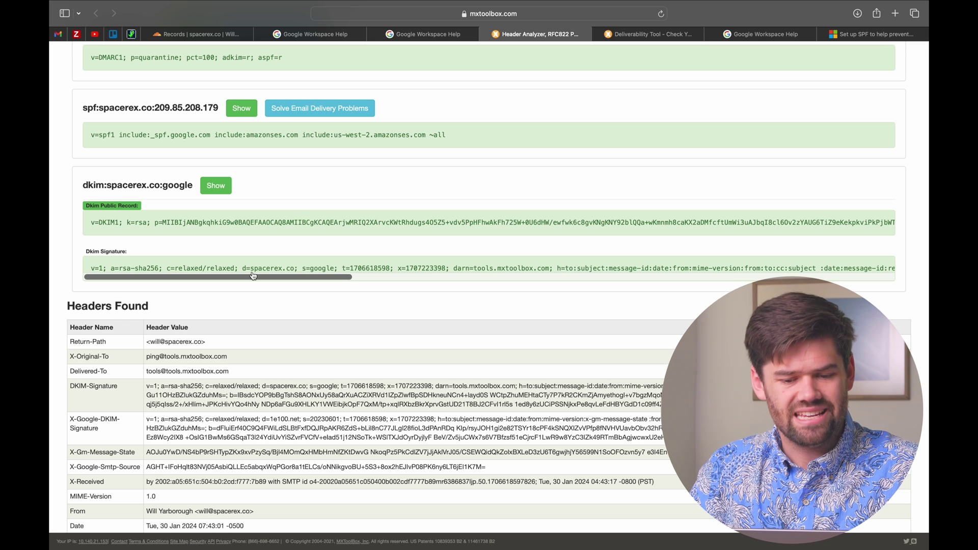
{"action": "scroll", "coordinate": [253, 276], "scroll_direction": "down", "scroll_amount": 1}
{"action": "scroll", "coordinate": [253, 275], "scroll_direction": "up", "scroll_amount": 2}
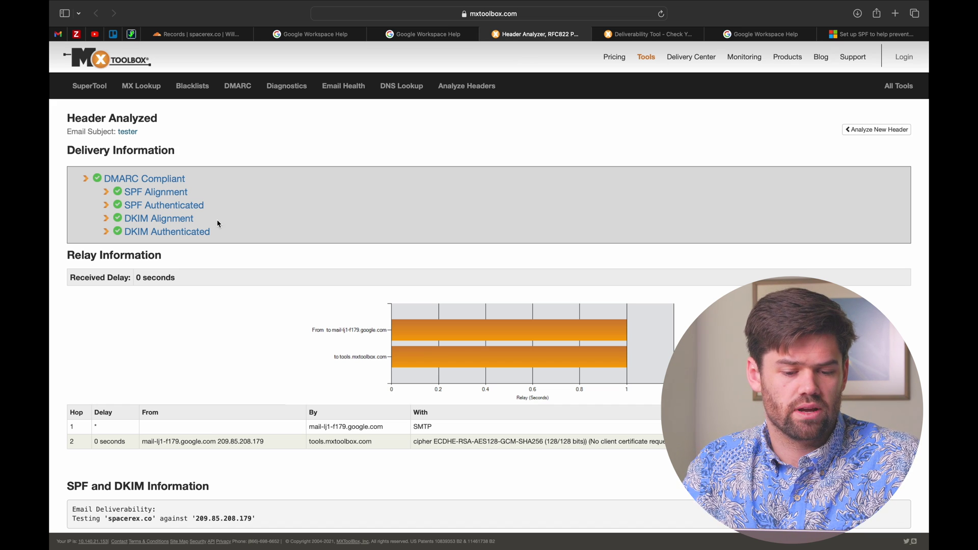
{"action": "left_click_drag", "start_coordinate": [229, 236], "coordinate": [50, 194]}
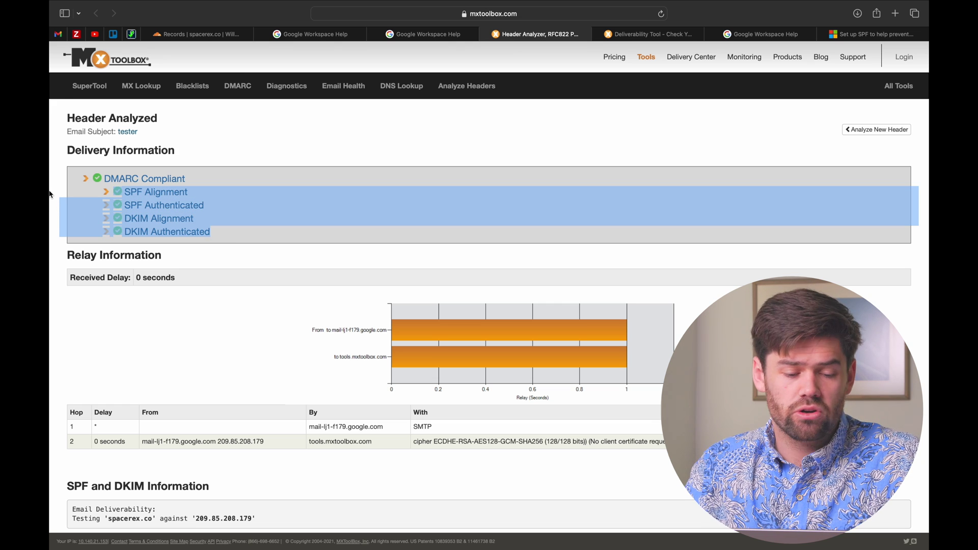
{"action": "left_click", "coordinate": [234, 213]}
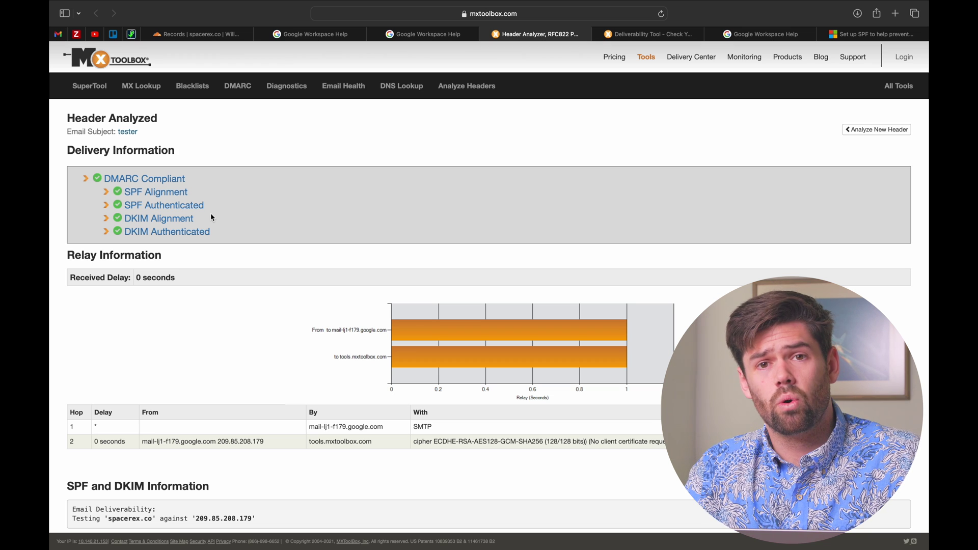
{"action": "left_click", "coordinate": [421, 34]}
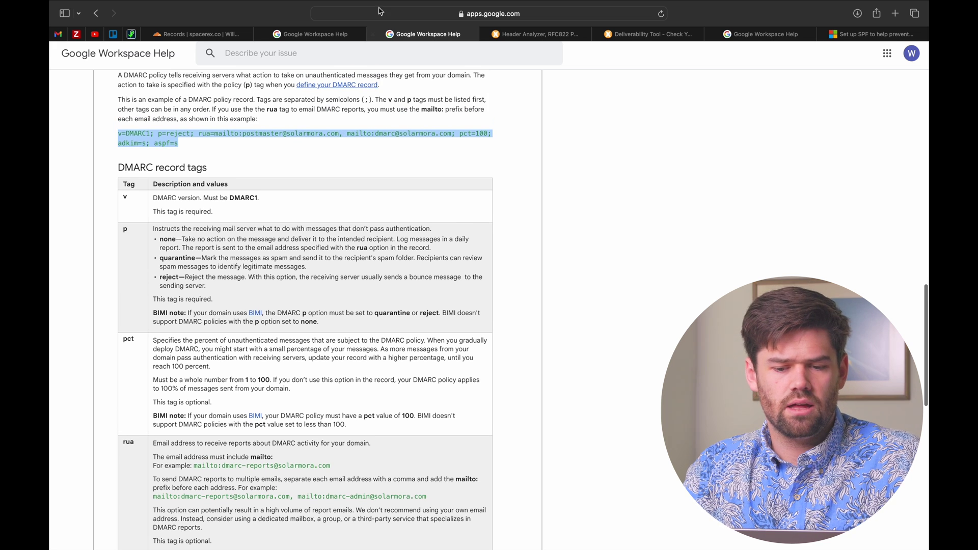
Read the DMARC tags and p policy options in the Google Help article, then return to spacerex.co DNS records
{"action": "scroll", "coordinate": [465, 160], "scroll_direction": "up", "scroll_amount": 2}
{"action": "scroll", "coordinate": [465, 160], "scroll_direction": "up", "scroll_amount": 1}
{"action": "left_click", "coordinate": [383, 203]}
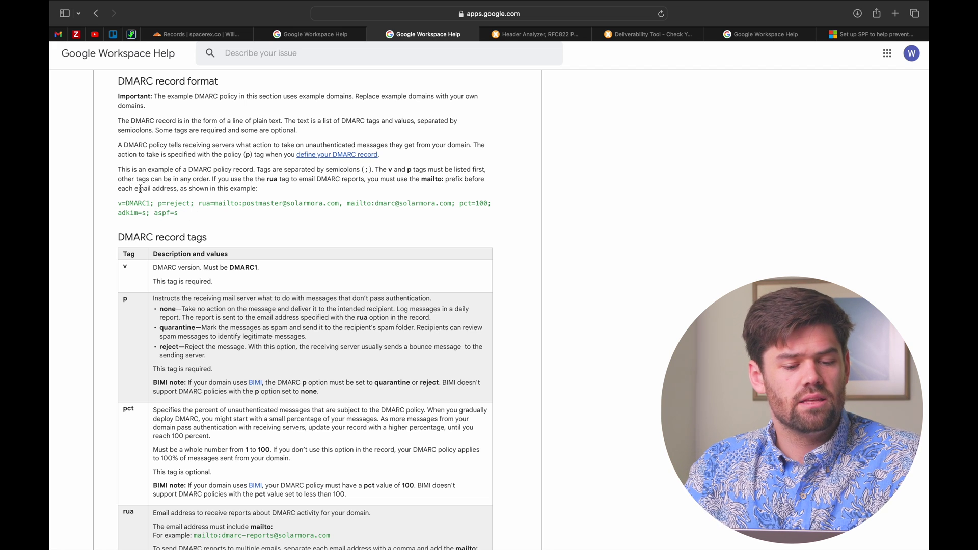
{"action": "left_click", "coordinate": [196, 34]}
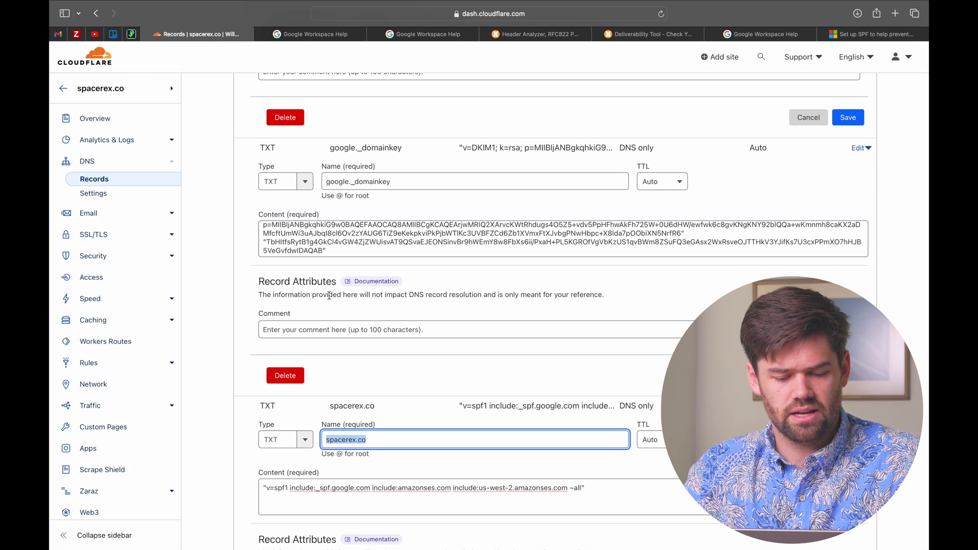
{"action": "scroll", "coordinate": [306, 224], "scroll_direction": "down", "scroll_amount": 5}
Open the _dmarc TXT record for editing and select 'quarantine' in its p= policy
{"action": "scroll", "coordinate": [329, 296], "scroll_direction": "up", "scroll_amount": 10}
{"action": "scroll", "coordinate": [329, 296], "scroll_direction": "up", "scroll_amount": 3}
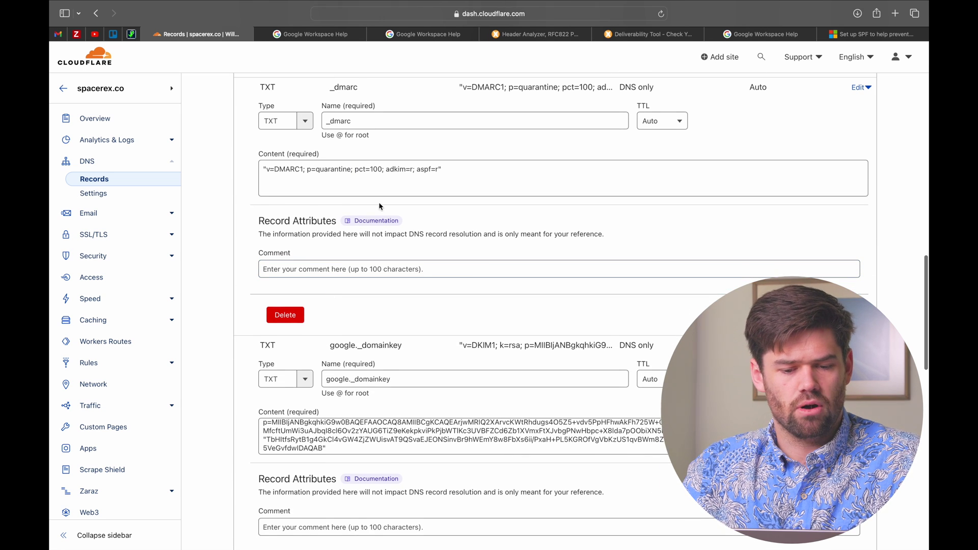
{"action": "left_click", "coordinate": [325, 189]}
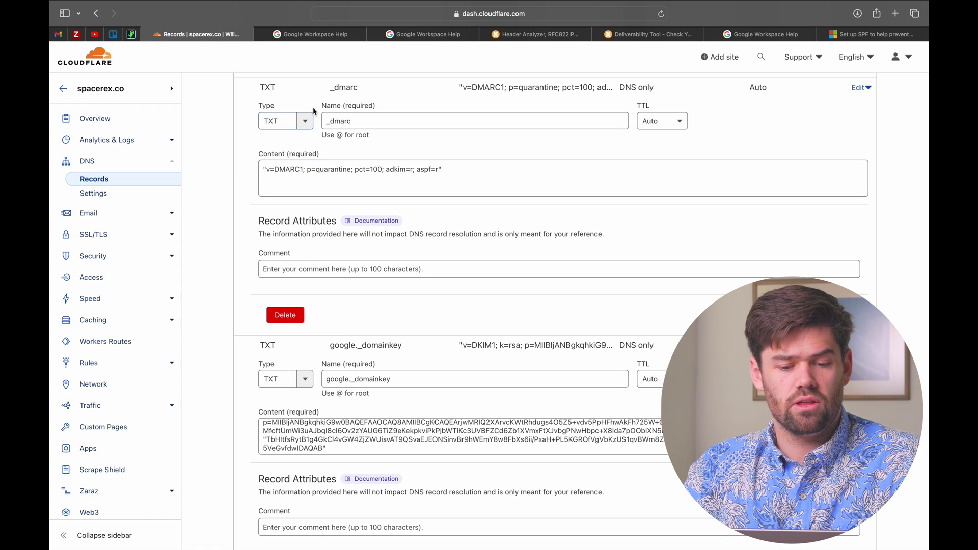
{"action": "double_click", "coordinate": [353, 121]}
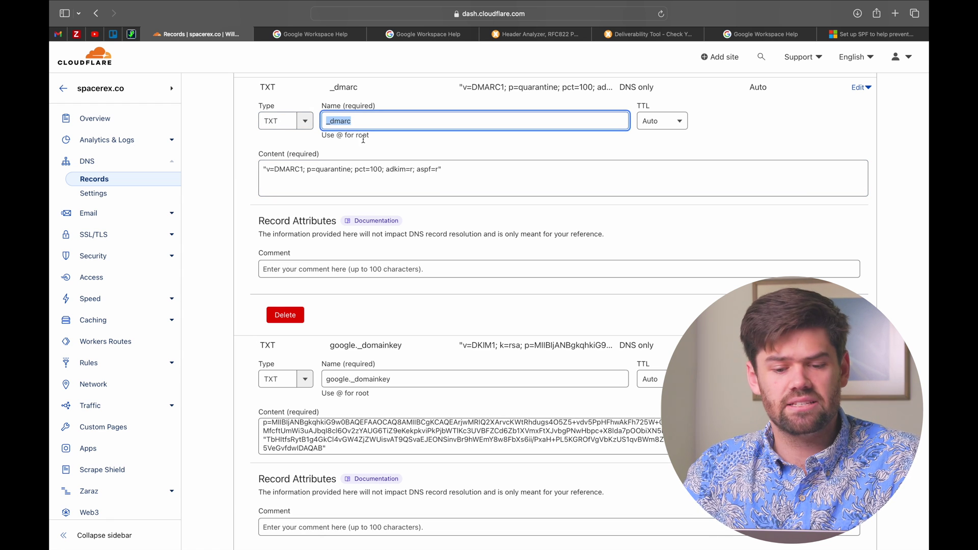
{"action": "left_click", "coordinate": [363, 139]}
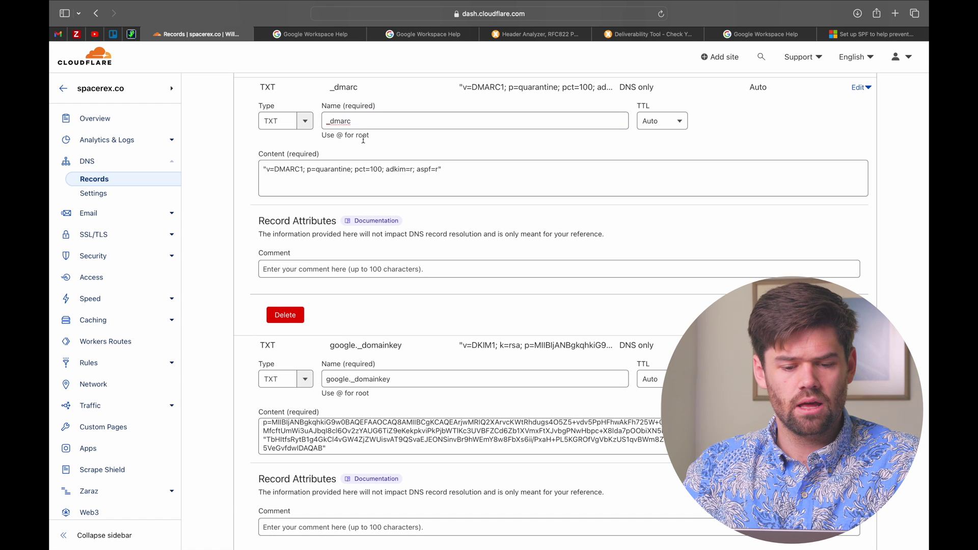
{"action": "left_click_drag", "start_coordinate": [304, 169], "coordinate": [352, 169]}
{"action": "left_click", "coordinate": [310, 175]}
{"action": "left_click", "coordinate": [359, 189]}
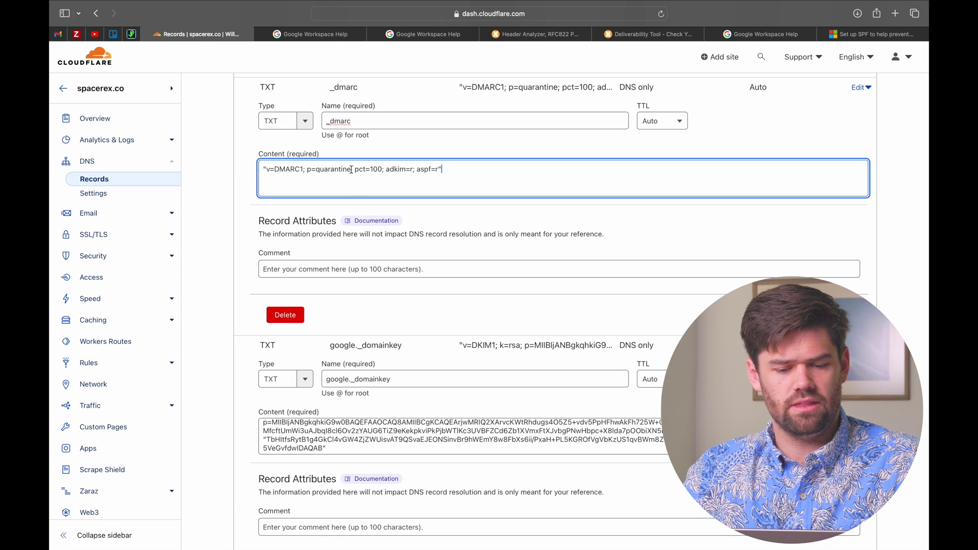
{"action": "double_click", "coordinate": [330, 171]}
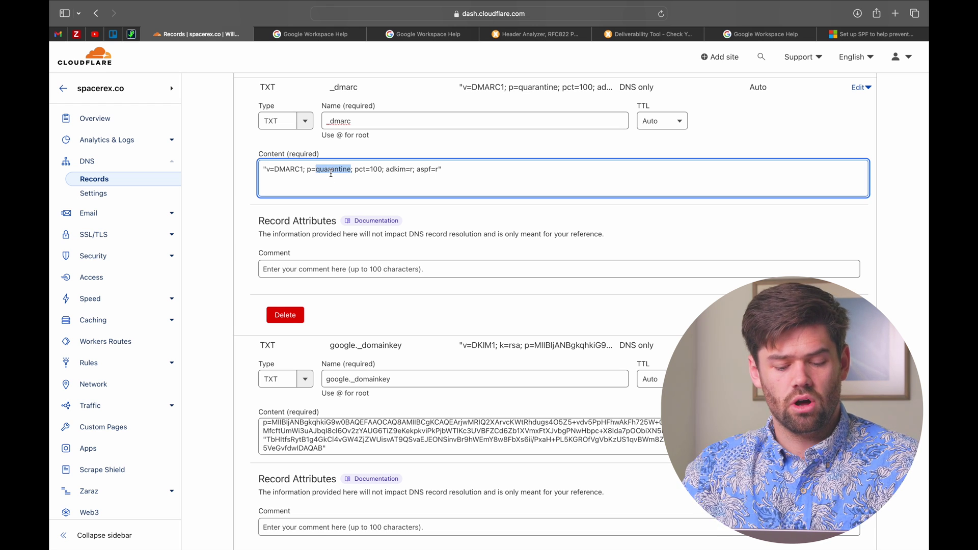
Replace 'quarantine' with 'reject', then review the pct=100, adkim=r and aspf=r tags
{"action": "type", "text": "reject"}
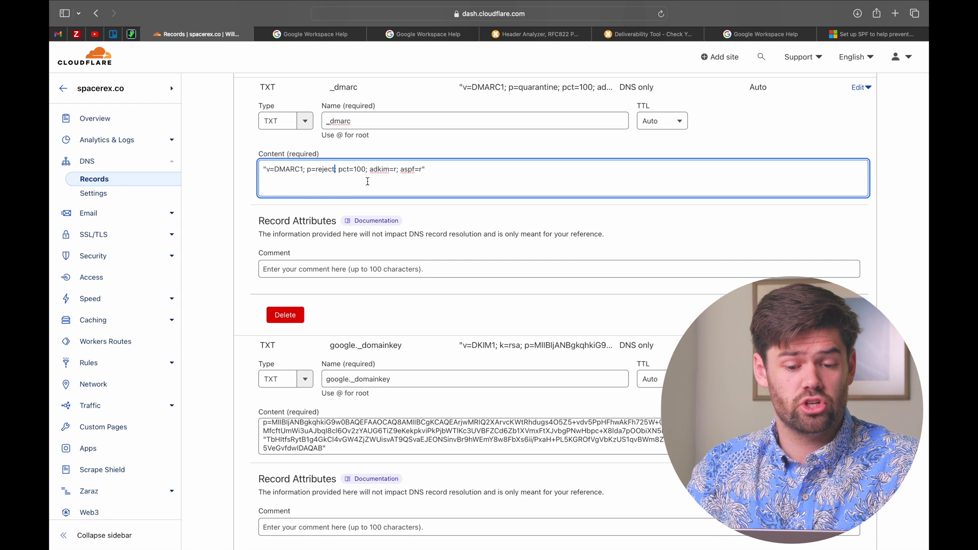
{"action": "left_click_drag", "start_coordinate": [368, 169], "coordinate": [338, 169]}
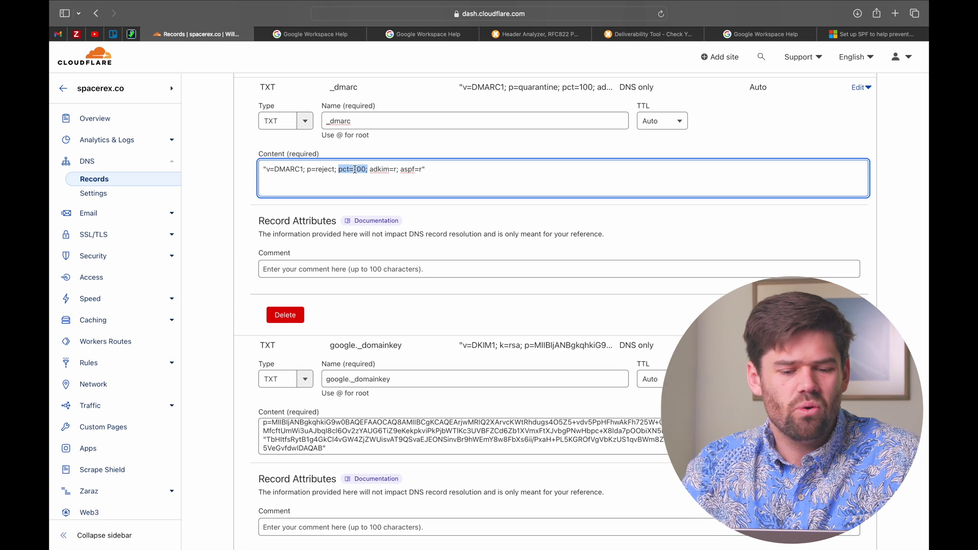
{"action": "left_click", "coordinate": [366, 173]}
{"action": "left_click_drag", "start_coordinate": [367, 170], "coordinate": [340, 170]}
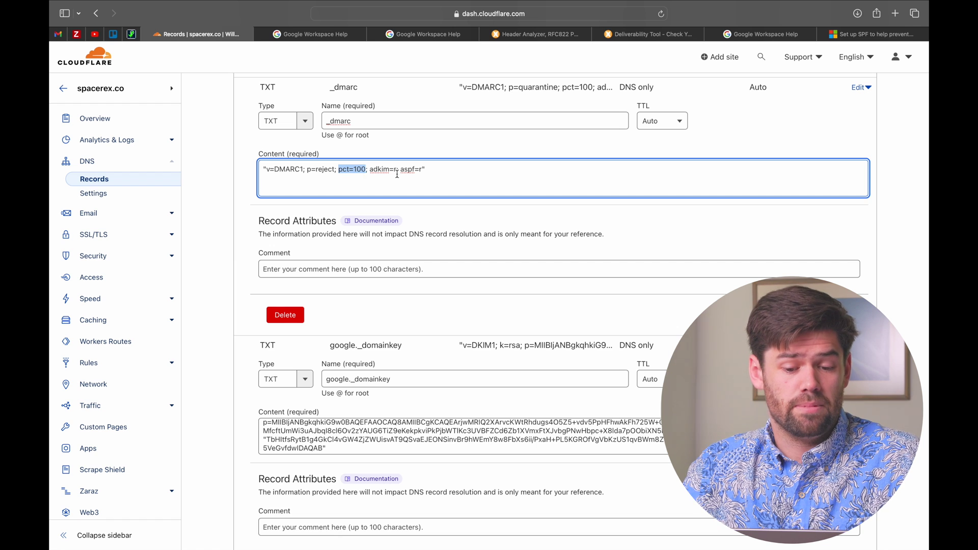
{"action": "mouse_move", "coordinate": [370, 170]}
{"action": "left_mouse_down"}
{"action": "mouse_move", "coordinate": [431, 169]}
{"action": "mouse_move", "coordinate": [370, 171]}
{"action": "left_mouse_up"}
{"action": "left_click", "coordinate": [431, 170]}
{"action": "left_click", "coordinate": [441, 181]}
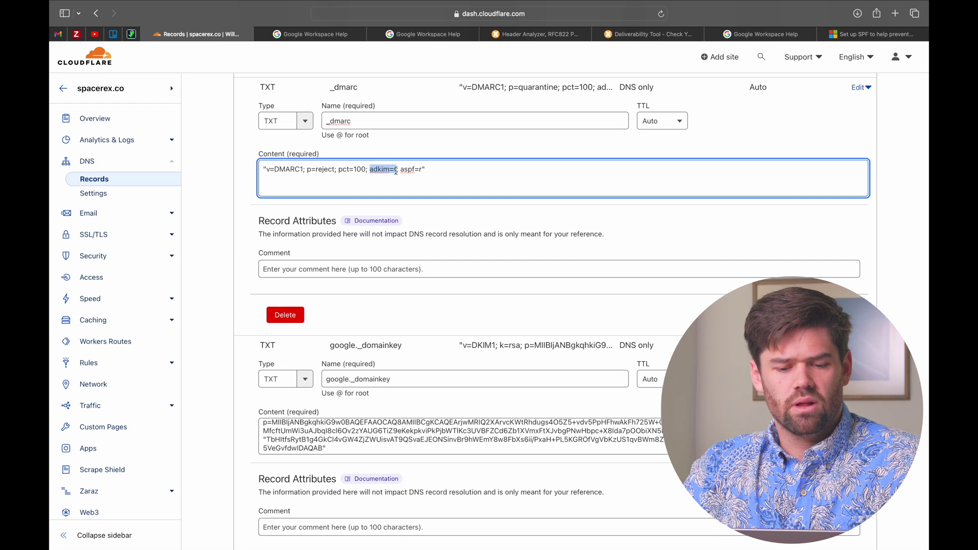
{"action": "left_click", "coordinate": [436, 171]}
Check the full _dmarc record name and content, then return to the MxToolbox header analysis
{"action": "key", "text": "super+a"}
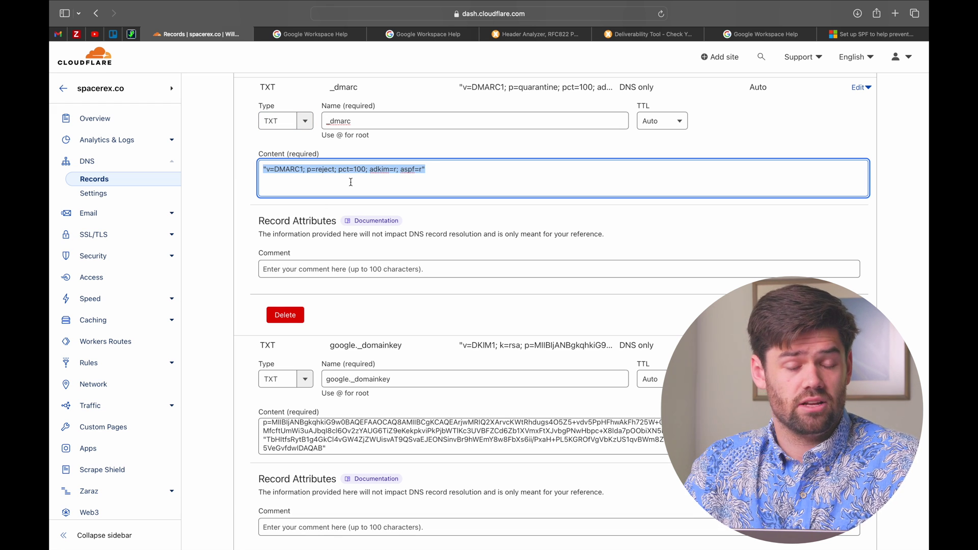
{"action": "double_click", "coordinate": [347, 124]}
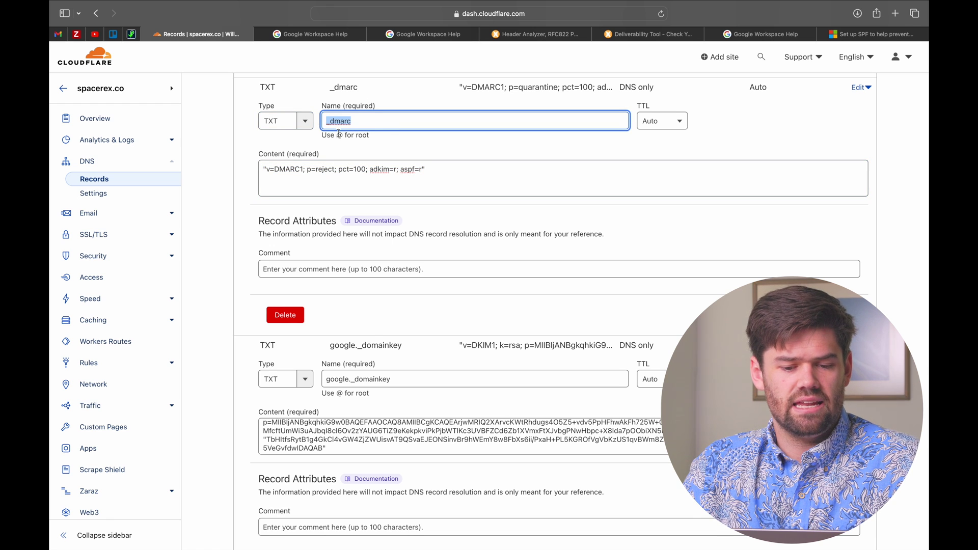
{"action": "scroll", "coordinate": [339, 133], "scroll_direction": "up", "scroll_amount": 1}
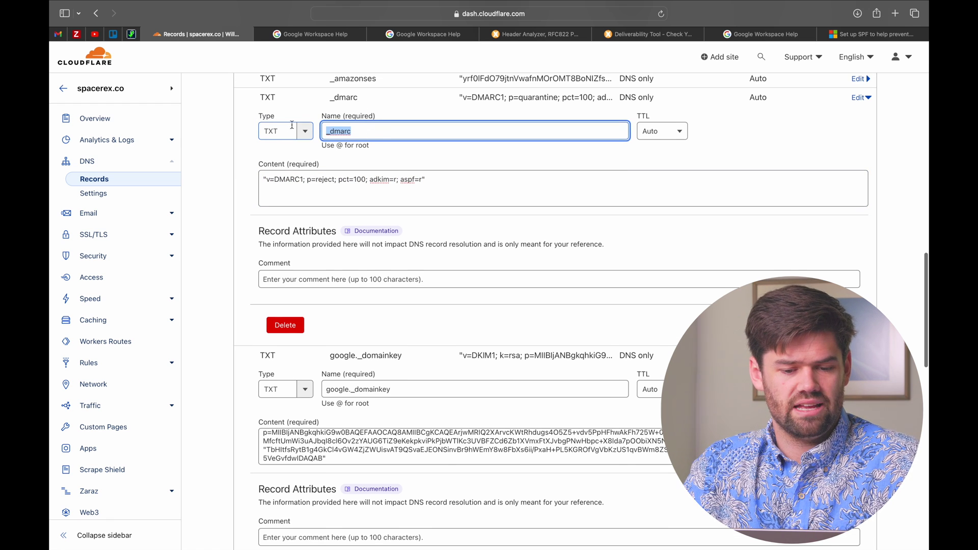
{"action": "left_click", "coordinate": [421, 187]}
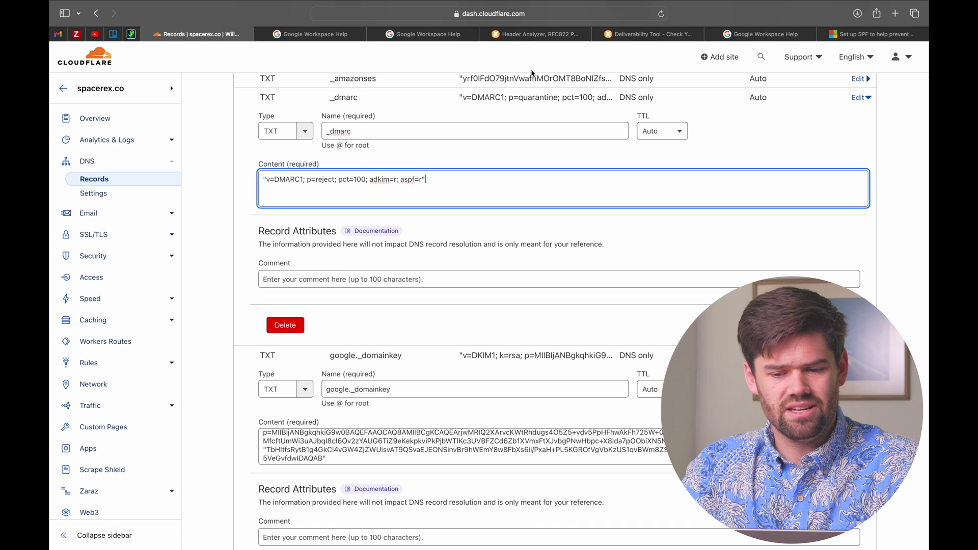
{"action": "left_click", "coordinate": [535, 34]}
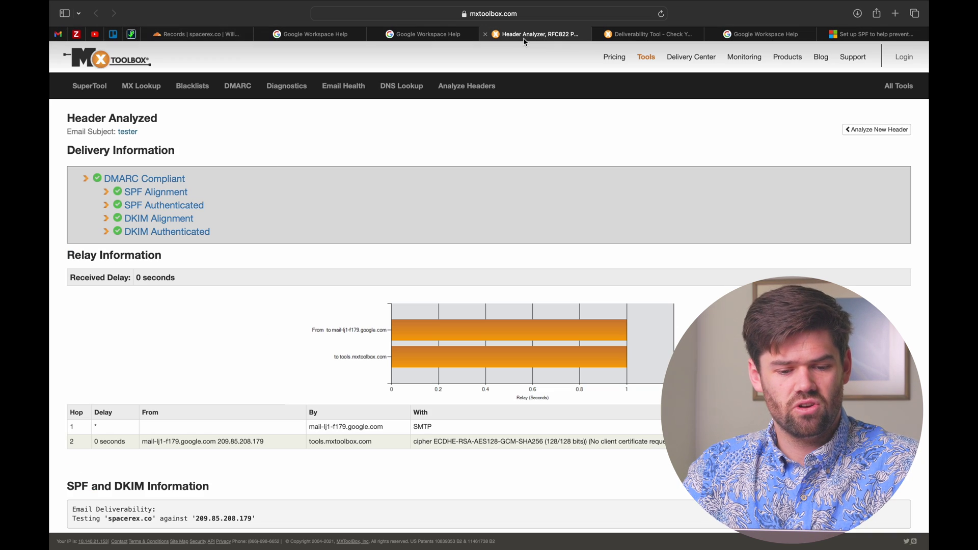